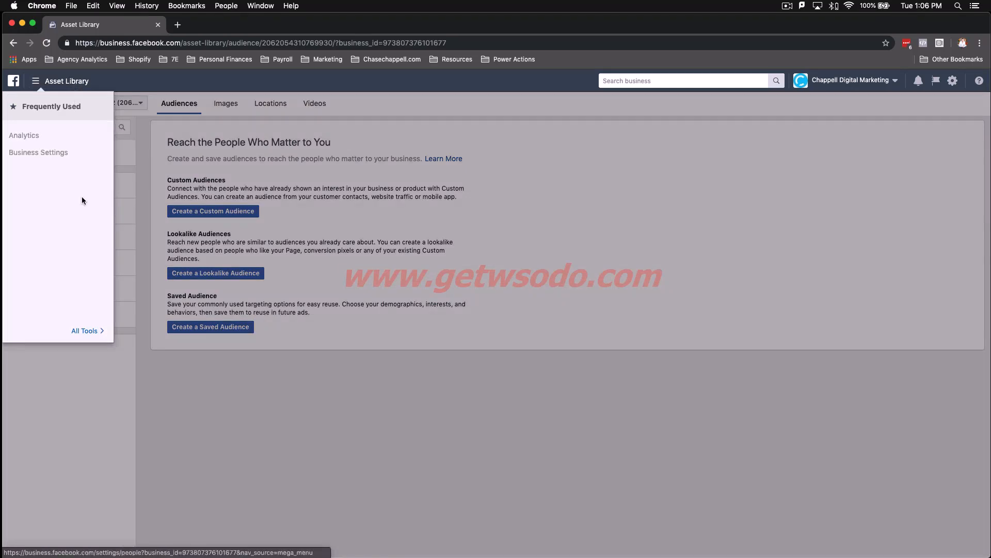
- Start a website traffic custom audience and set its criterion to the PageView event
click(83, 324)
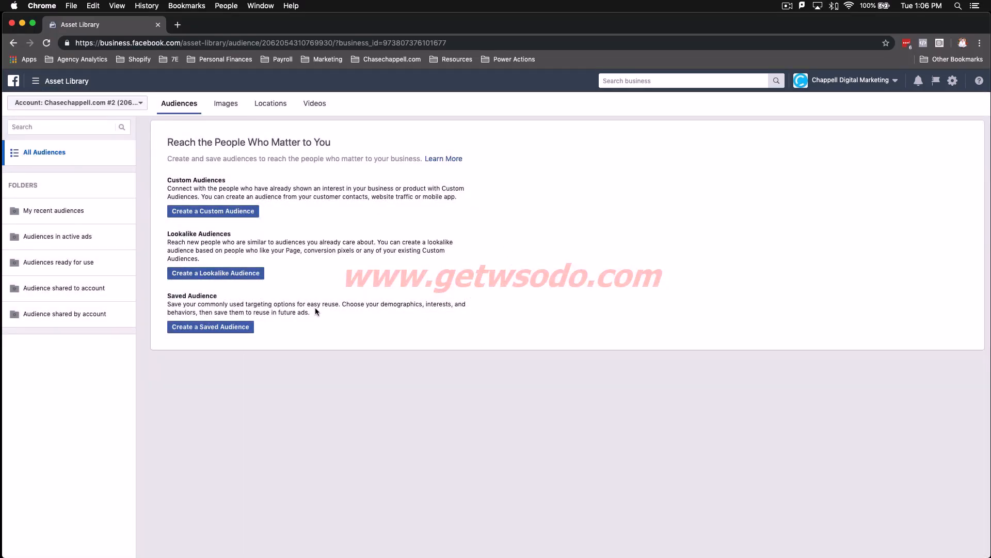
click(222, 212)
click(367, 186)
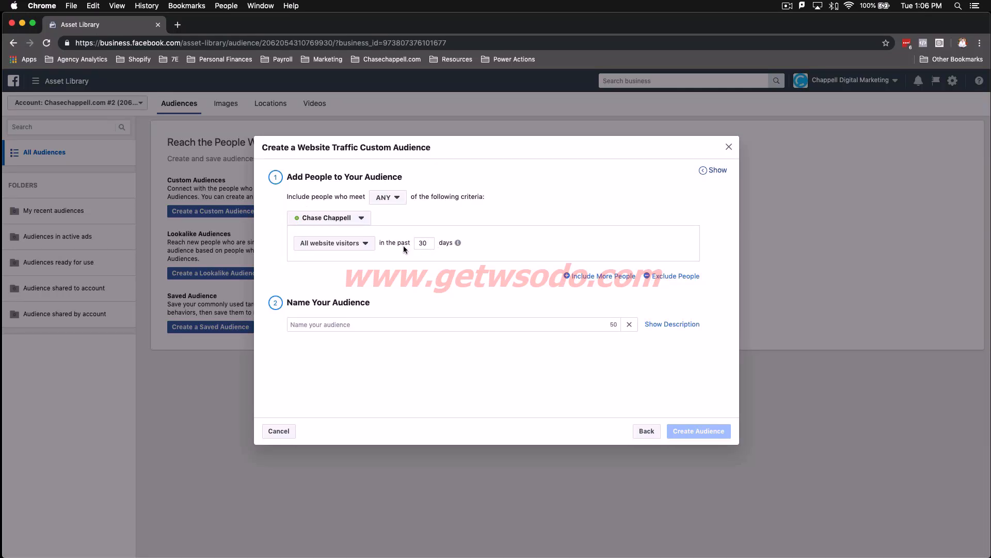
click(353, 248)
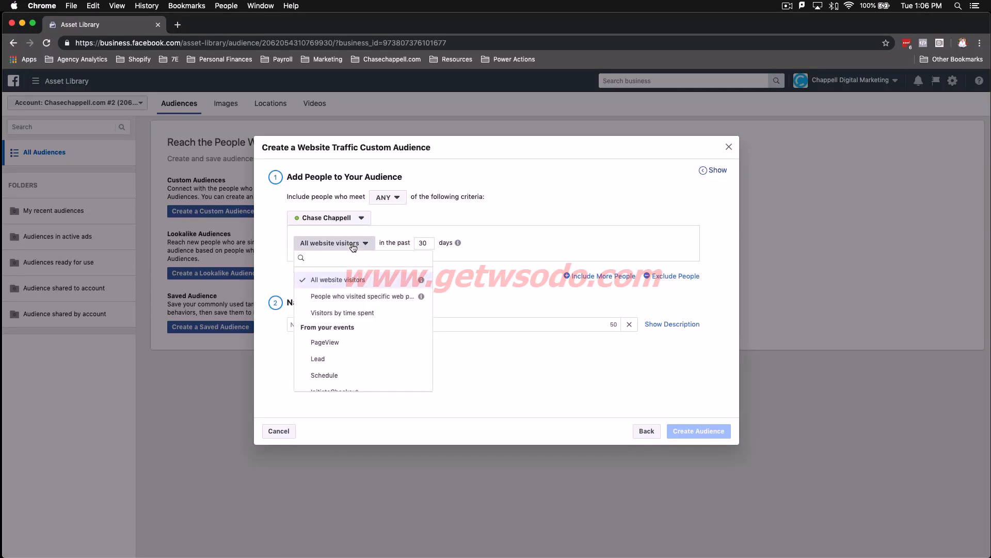
click(353, 248)
click(354, 249)
click(345, 343)
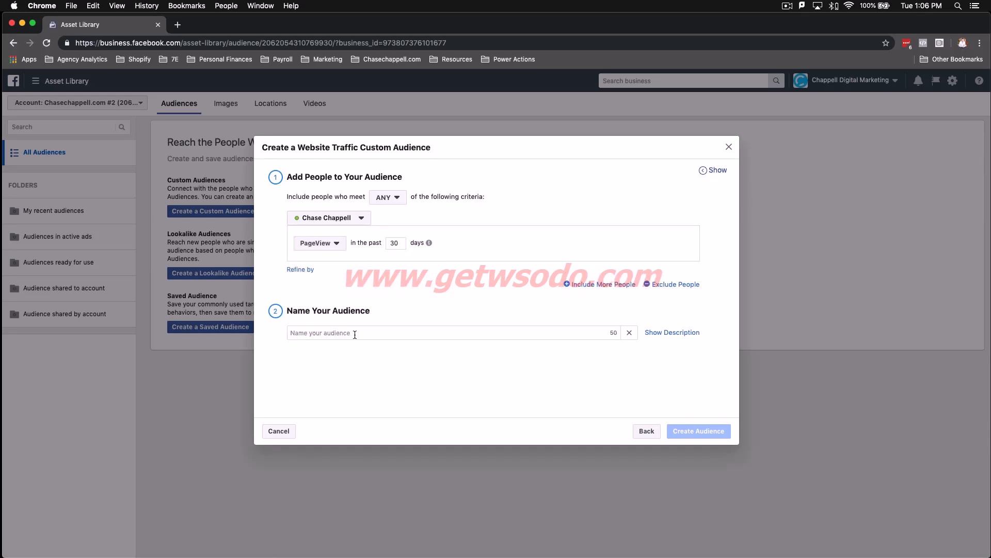
- Name the audience "PageViews (30d)" and create it
click(355, 334)
click(343, 333)
click(344, 333)
text(Page)
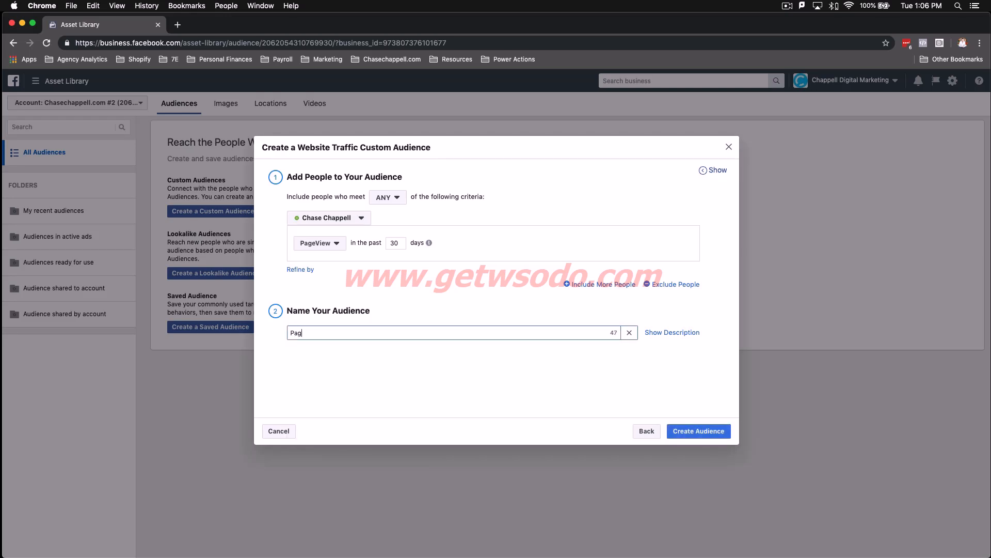
text(Views (30d)
click(672, 432)
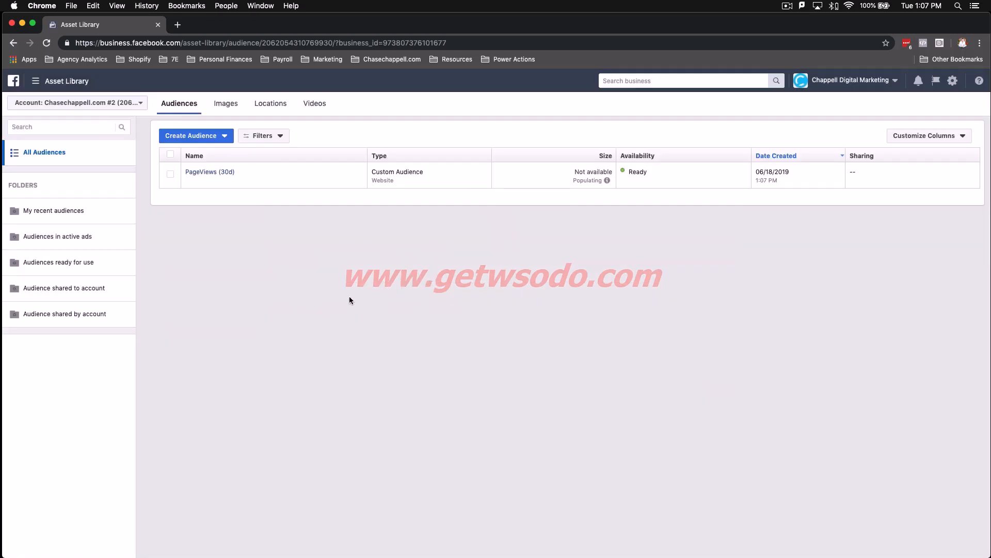
- Start another website traffic custom audience and set its criterion to the Lead event
click(196, 136)
click(205, 157)
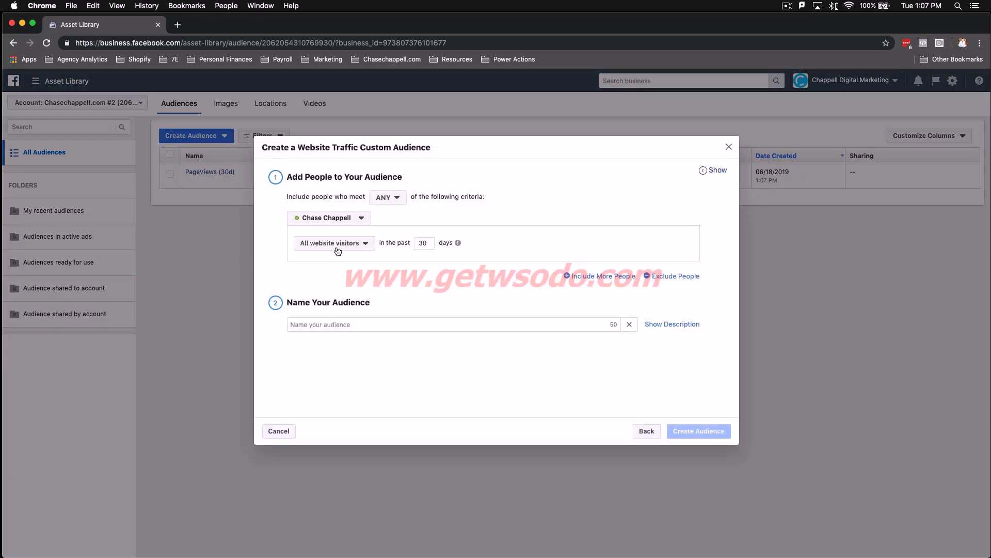
click(338, 250)
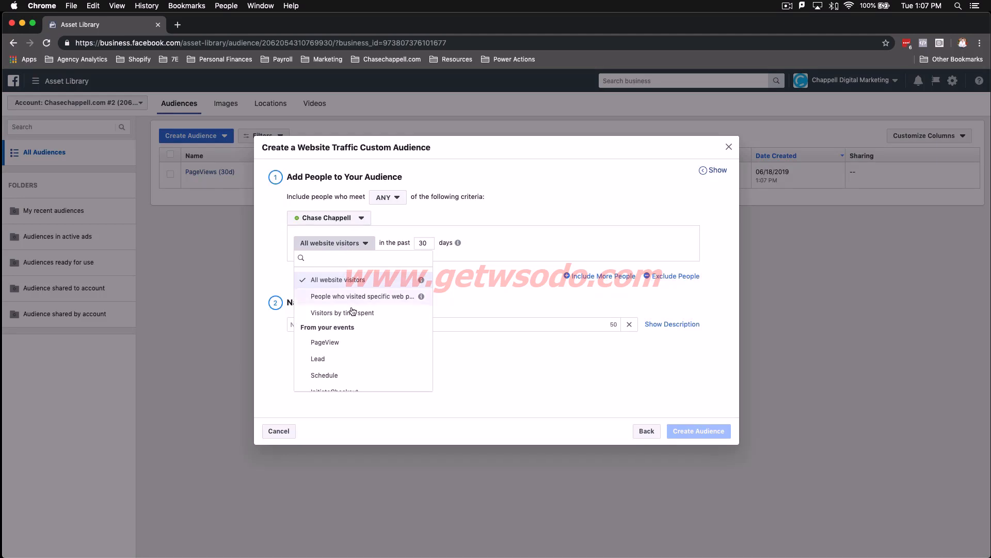
click(342, 359)
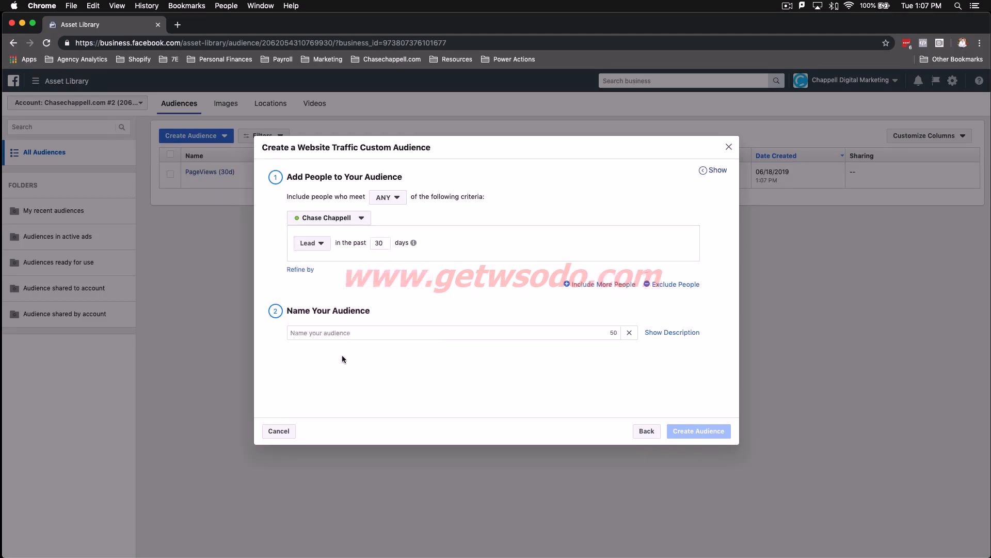
click(326, 247)
click(326, 247)
- Name the audience "Lead (30d)", create it and close the creation dialog
click(364, 331)
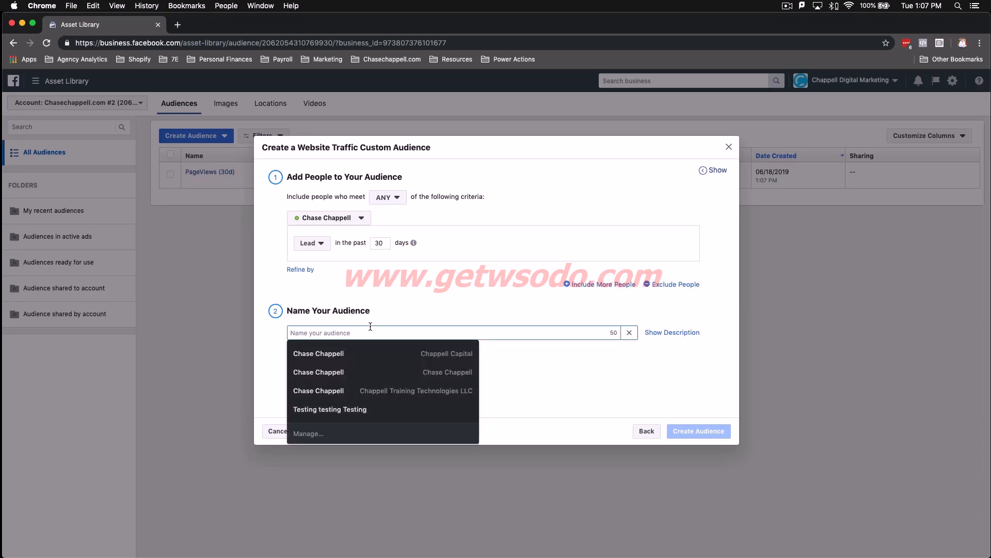
text(Lead)
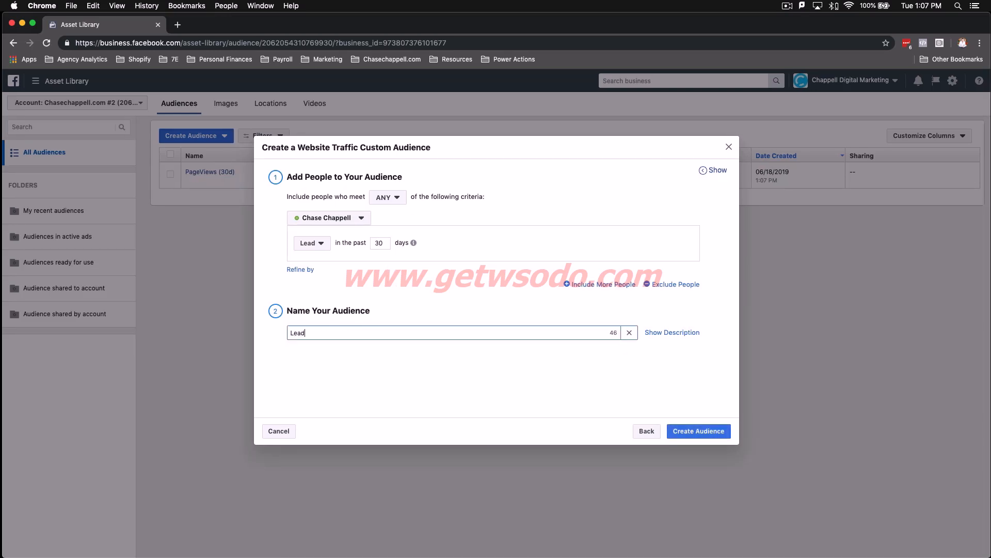
text( (#)
key(BackSpace)
text(30d)
click(699, 431)
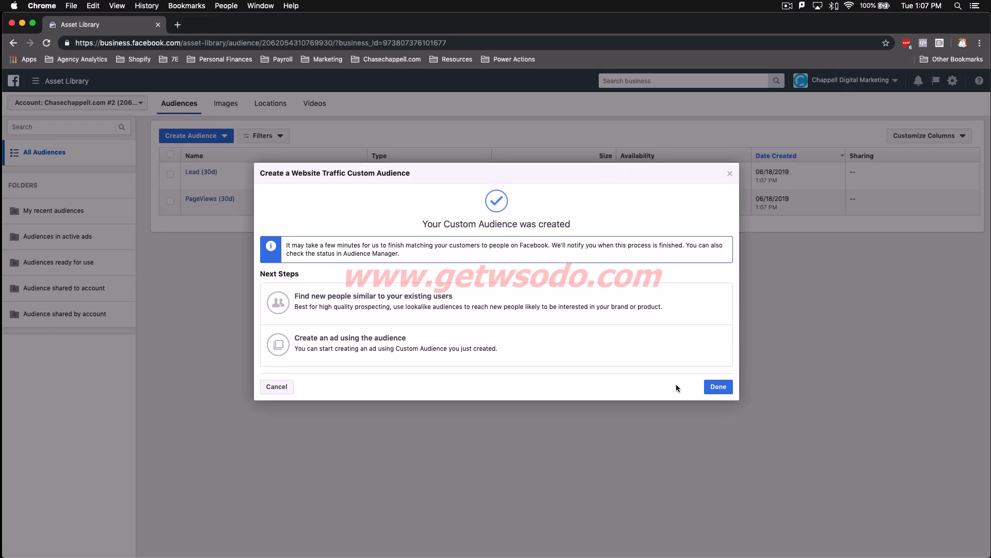
click(719, 386)
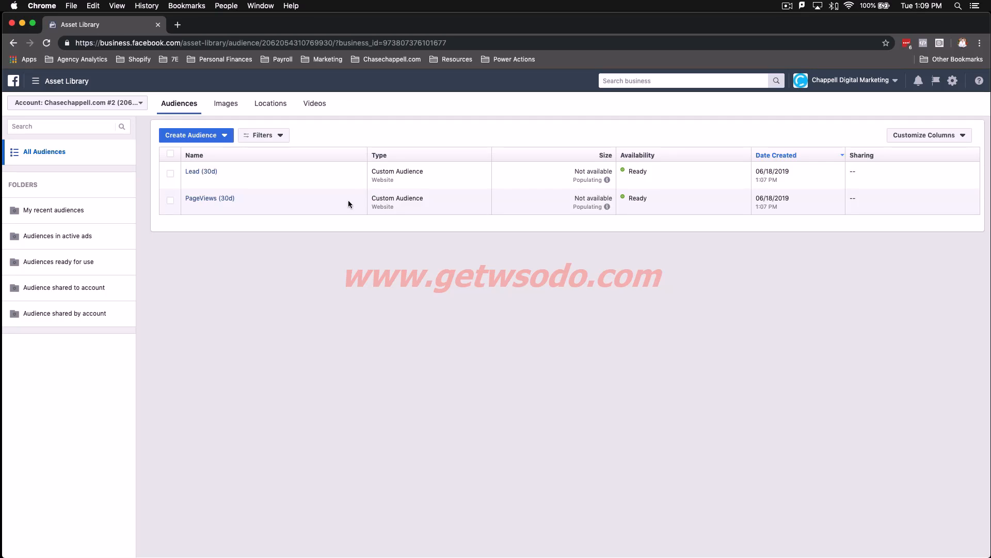
- Start a lookalike audience and select the Facebook Pixel as its value-based source
click(233, 139)
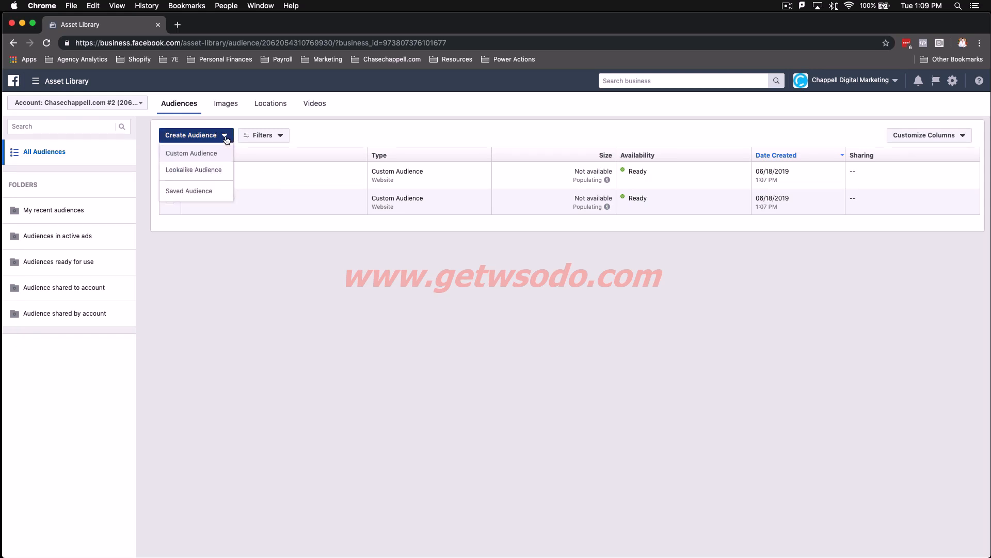
click(204, 175)
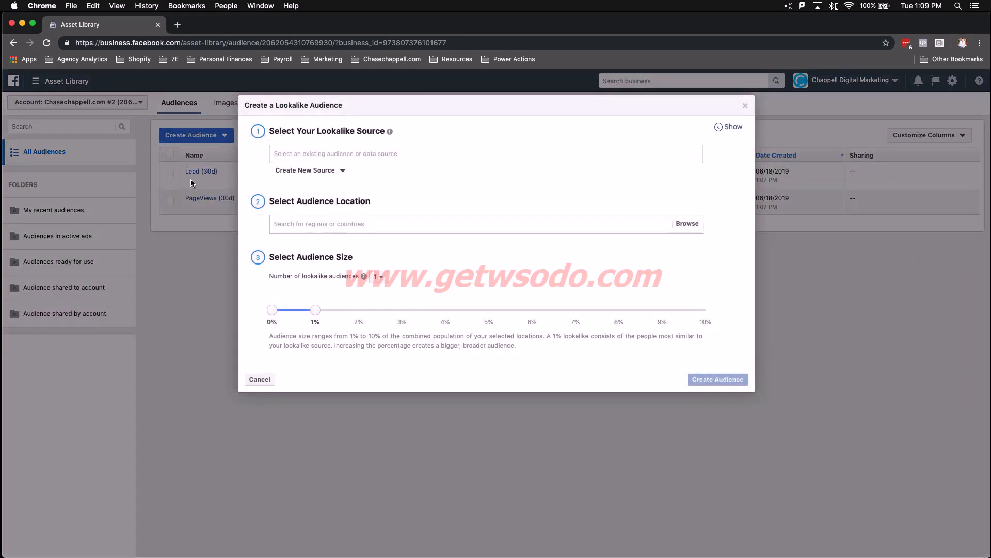
click(419, 156)
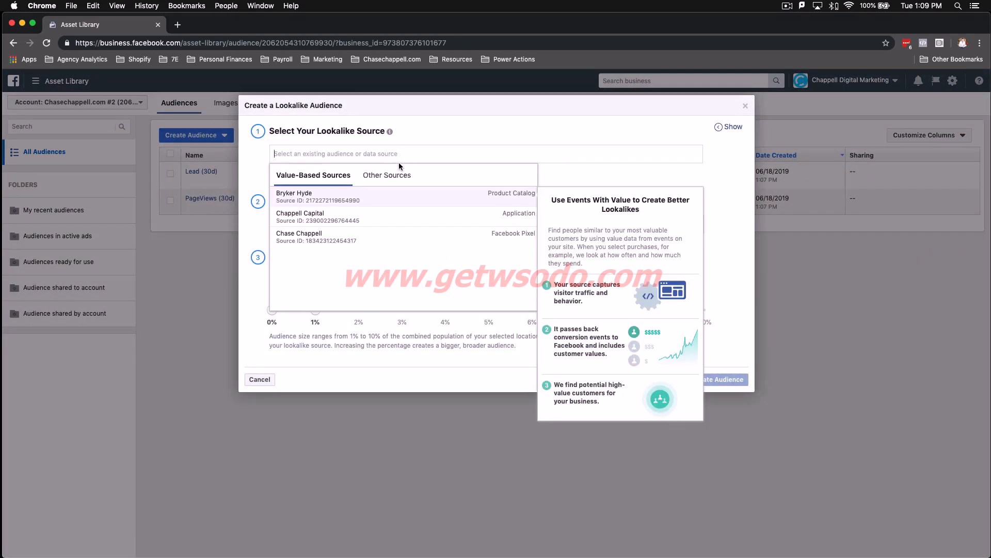
click(384, 240)
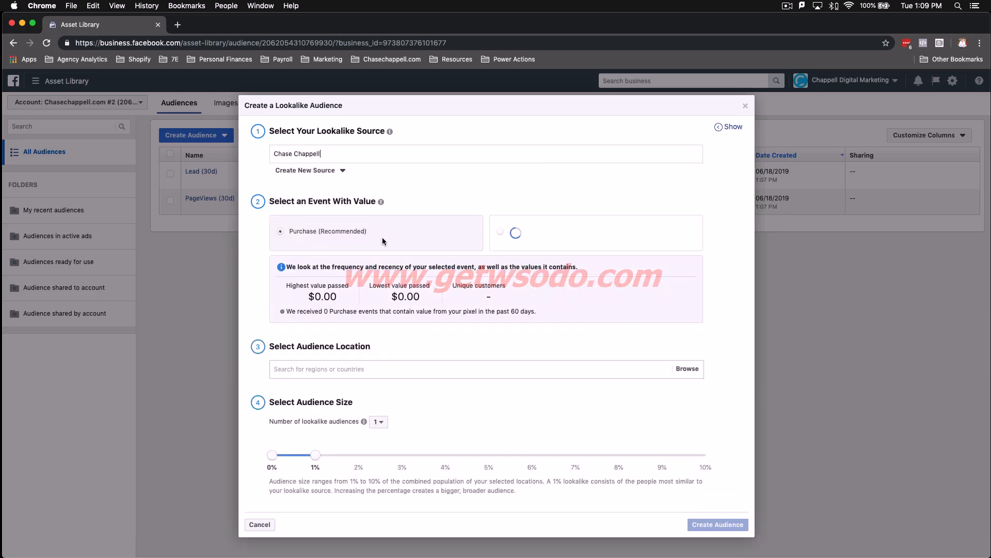
click(348, 174)
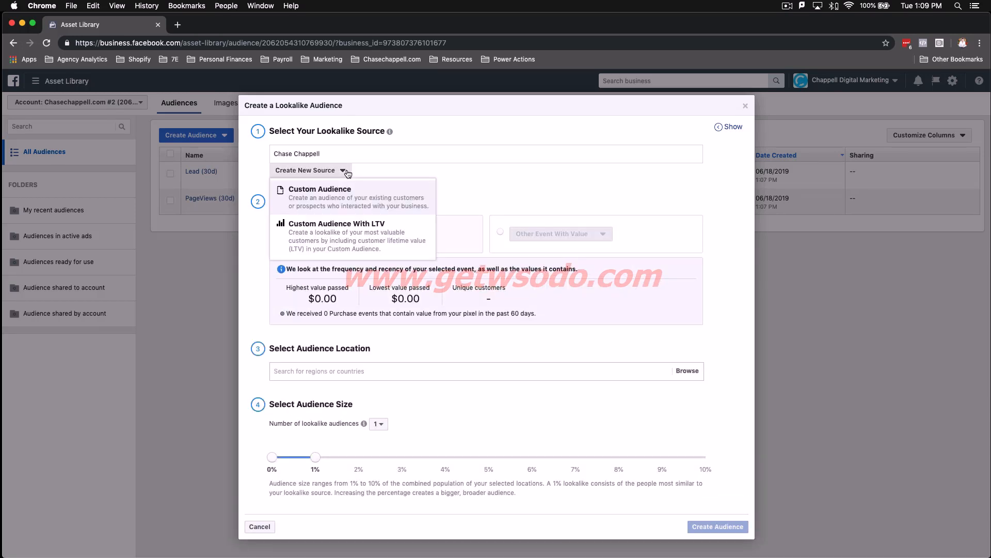
- Replace the lookalike source with the PageViews (30d) custom audience from the other, non-value-based sources
click(349, 157)
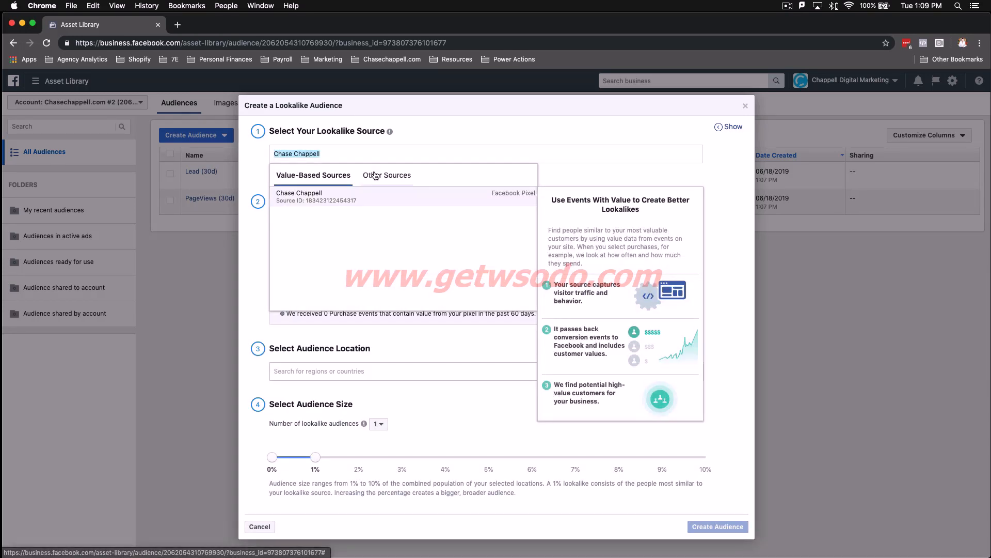
click(377, 175)
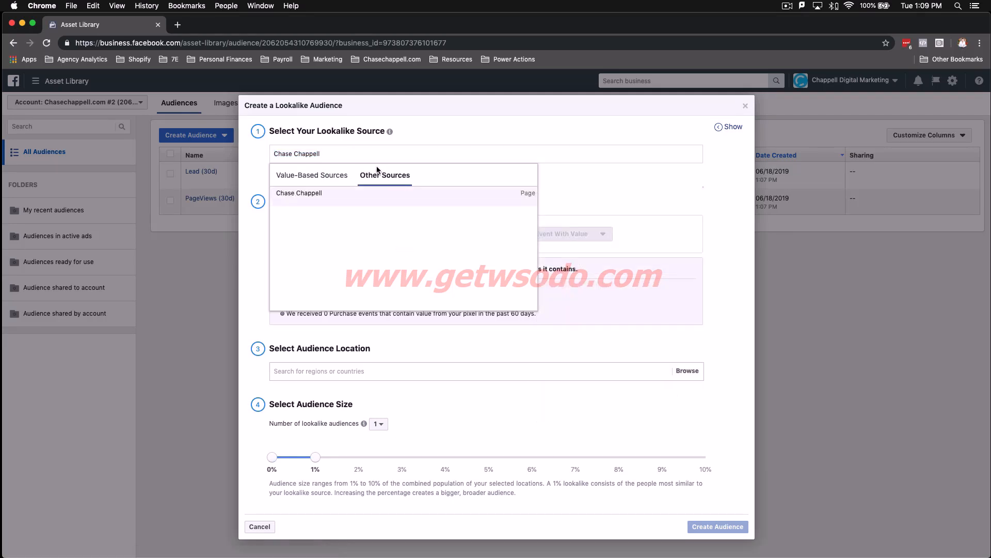
key(BackSpace)
key(BackSpace)
key(BackSpace)
key(BackSpace)
key(BackSpace)
key(BackSpace)
key(BackSpace)
key(BackSpace)
key(BackSpace)
key(BackSpace)
key(BackSpace)
key(BackSpace)
key(BackSpace)
key(BackSpace)
text(pa)
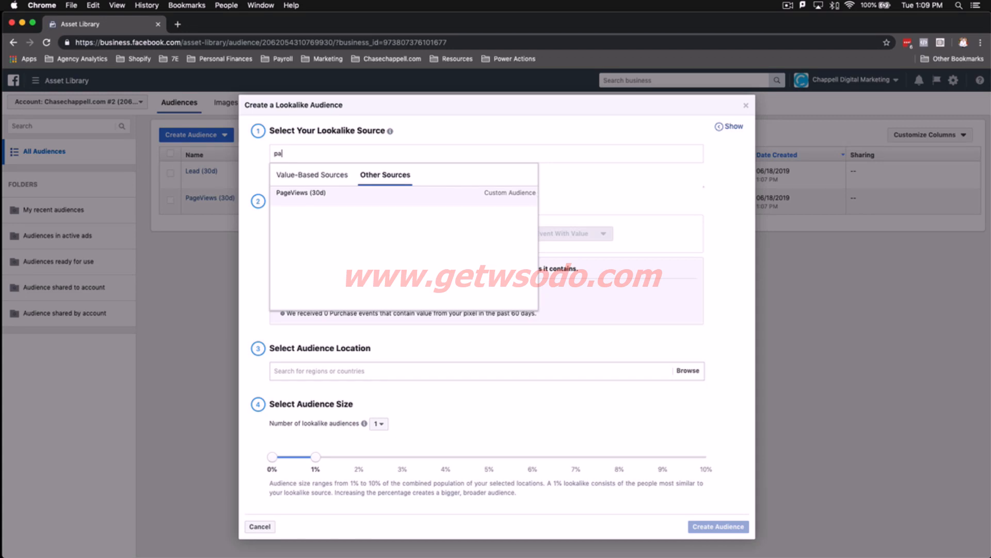
click(299, 192)
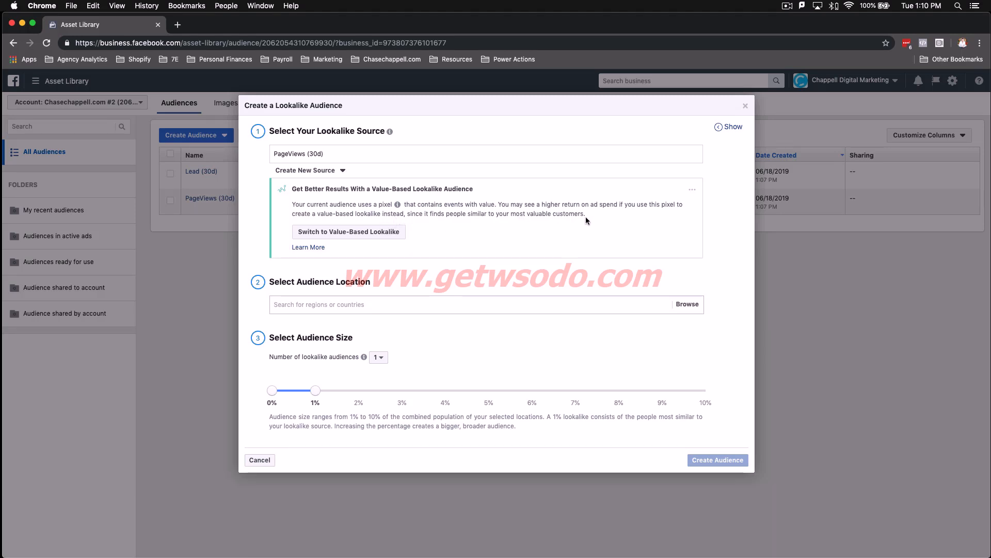
- Set the lookalike audience location to United States
drag(586, 216, 504, 213)
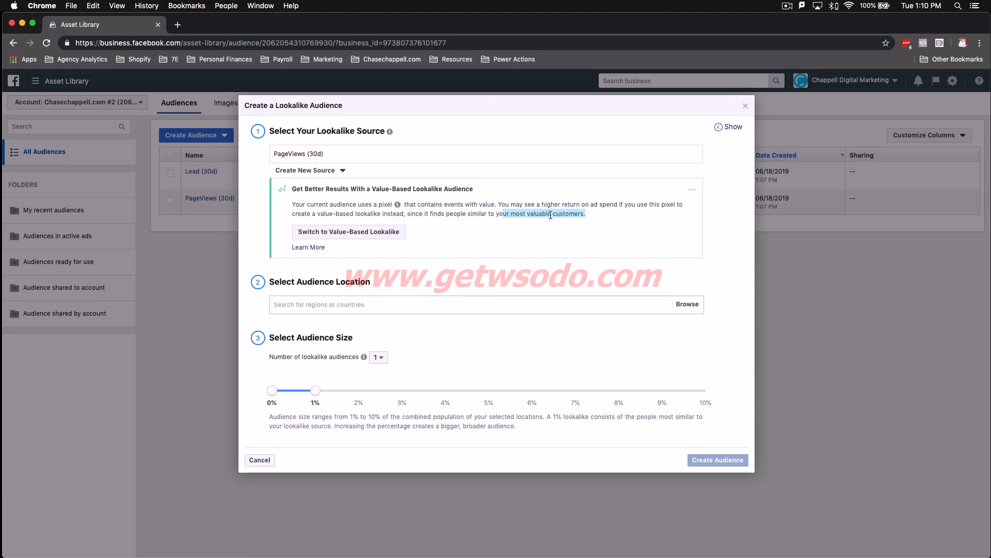
click(337, 305)
click(416, 291)
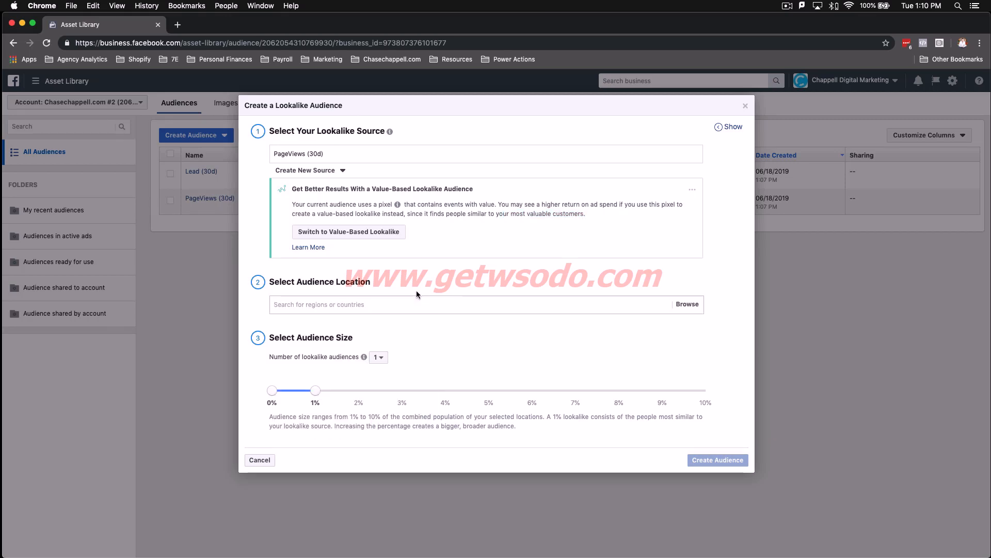
click(377, 303)
text(u)
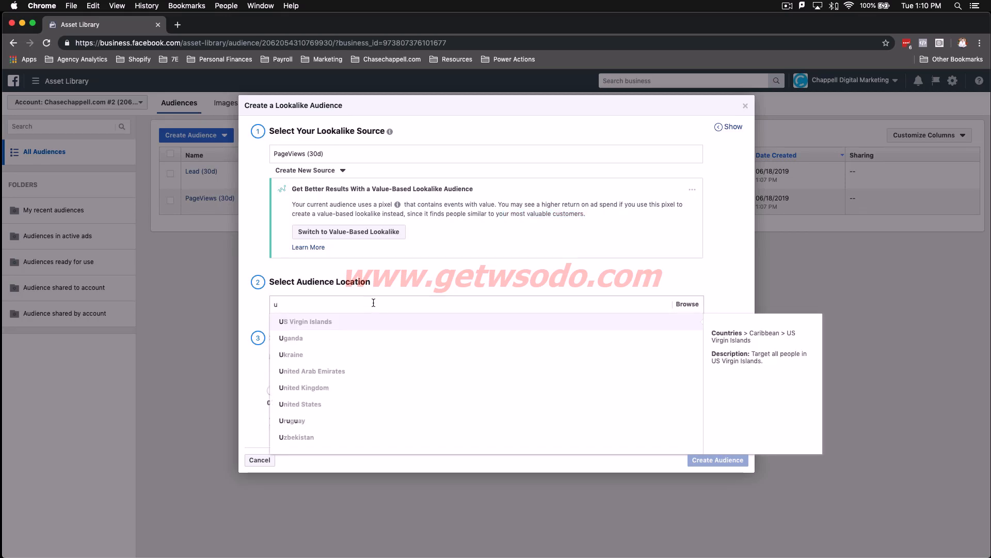
text(nited)
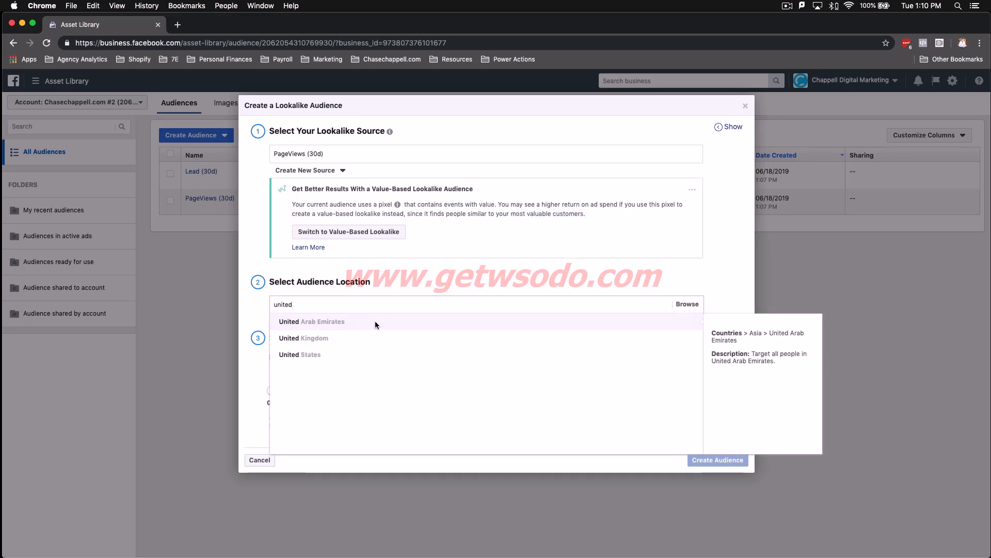
click(349, 355)
mouse_move(317, 329)
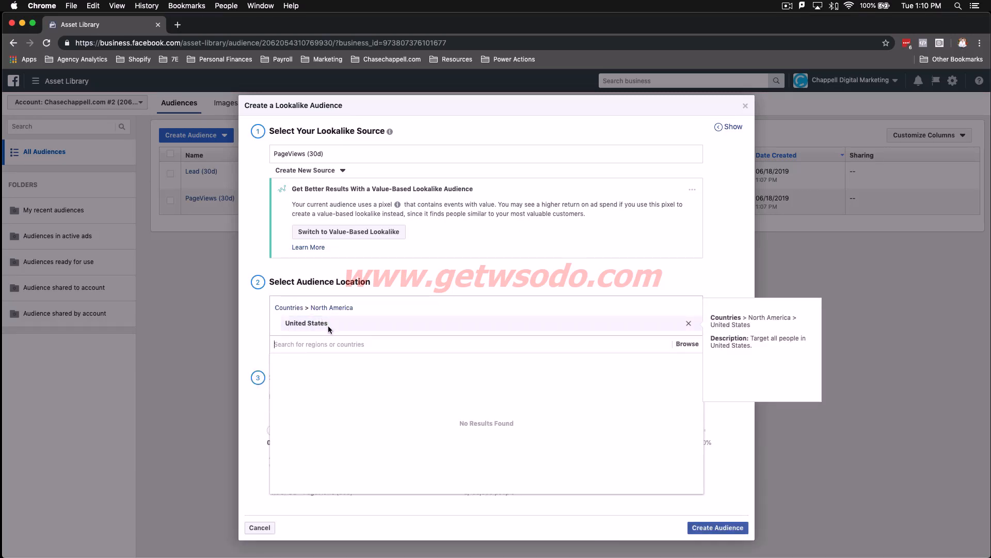
click(396, 285)
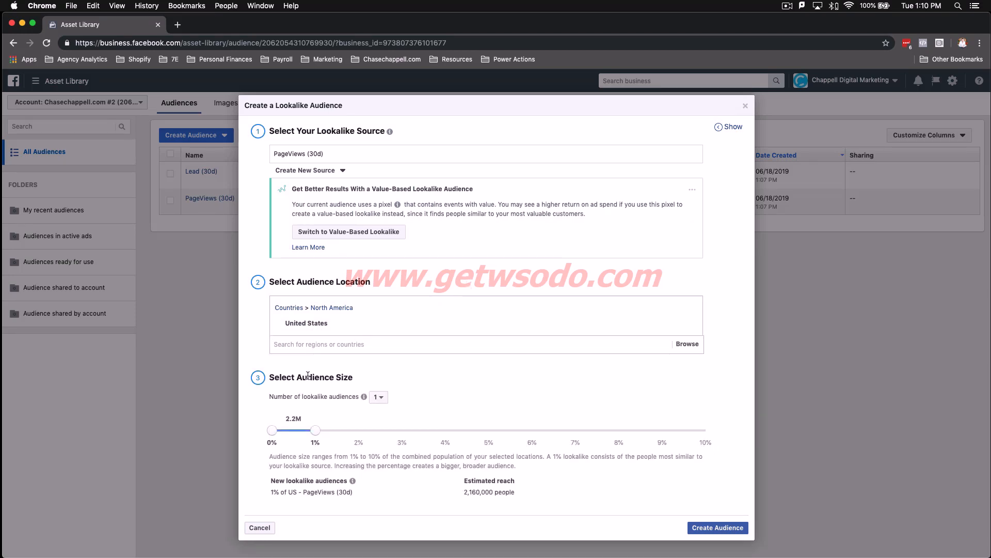
- Create the 1% United States lookalike audience and show its source details in the audience list
mouse_move(339, 324)
click(711, 529)
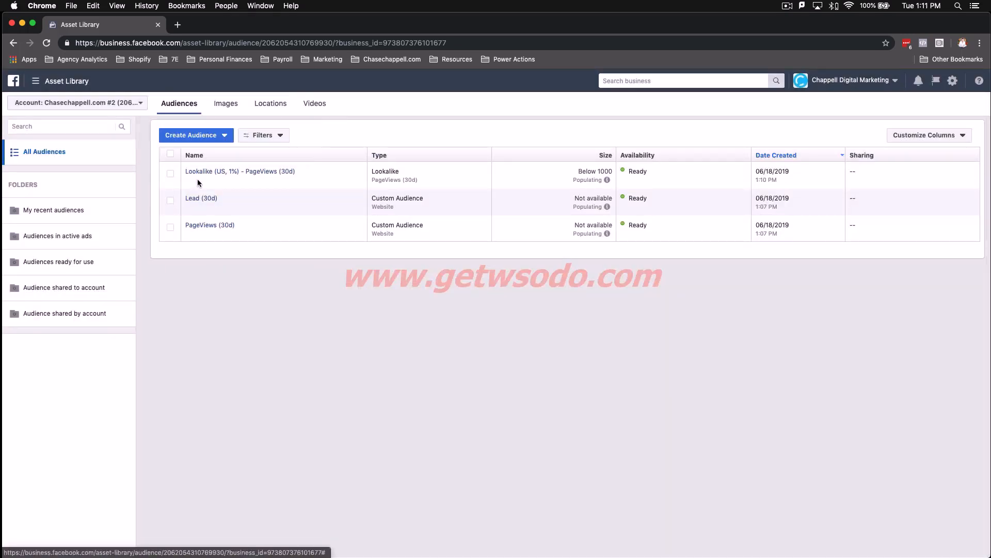
mouse_move(234, 174)
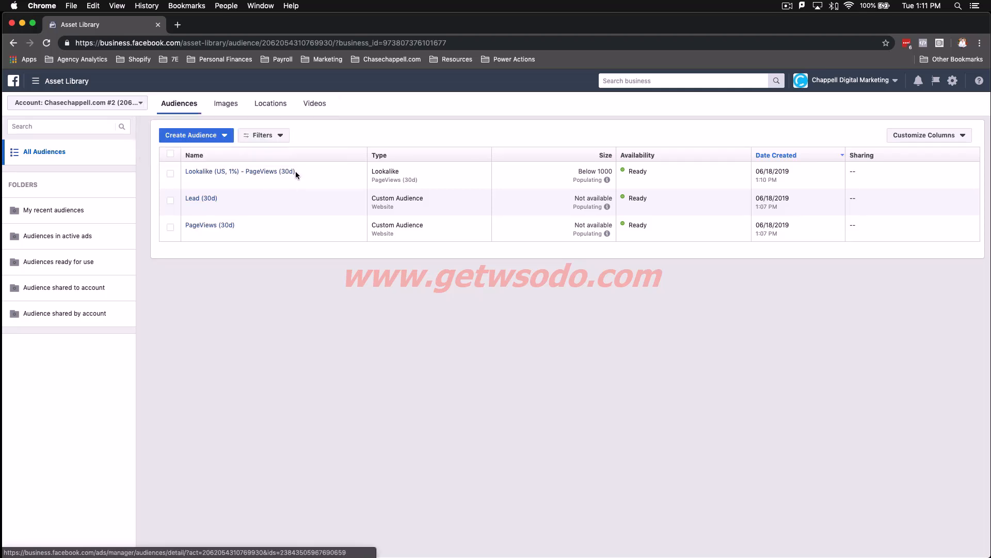
mouse_move(288, 175)
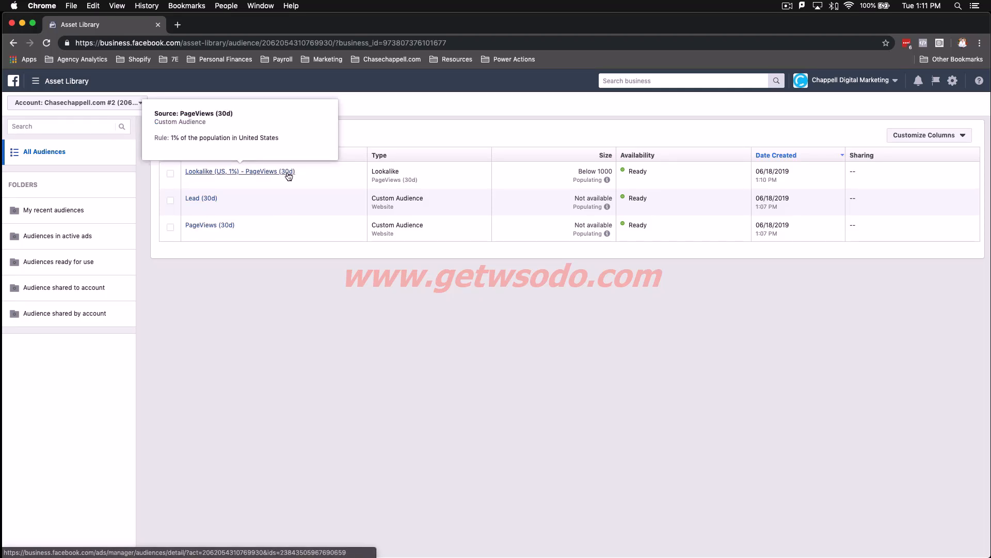